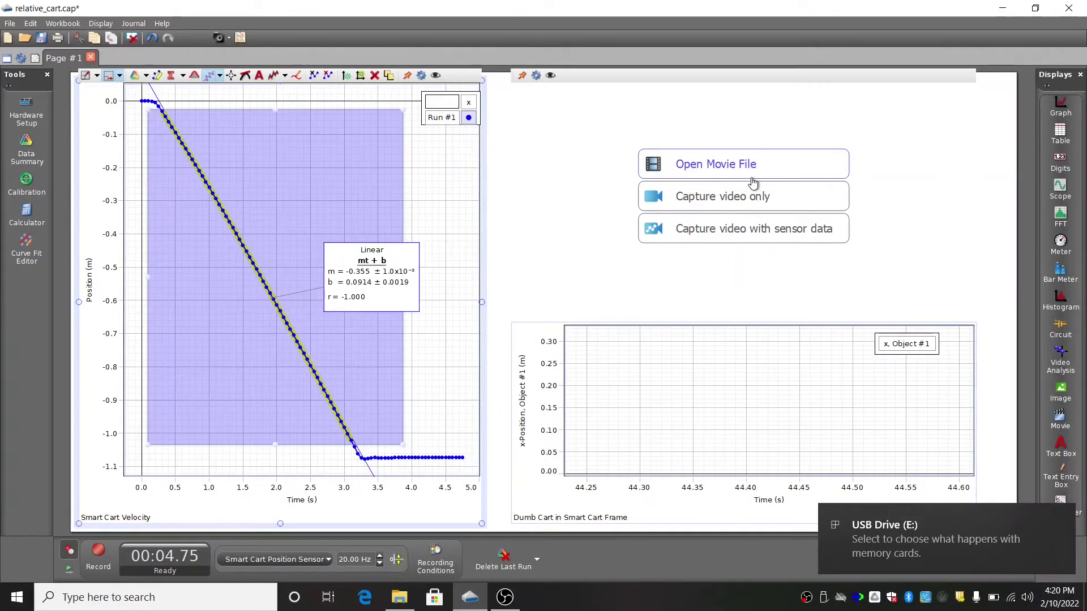
# - Load CIMG0914.MOV from the USB drive's DCIM folder into the video display
pyautogui.click(751, 173)
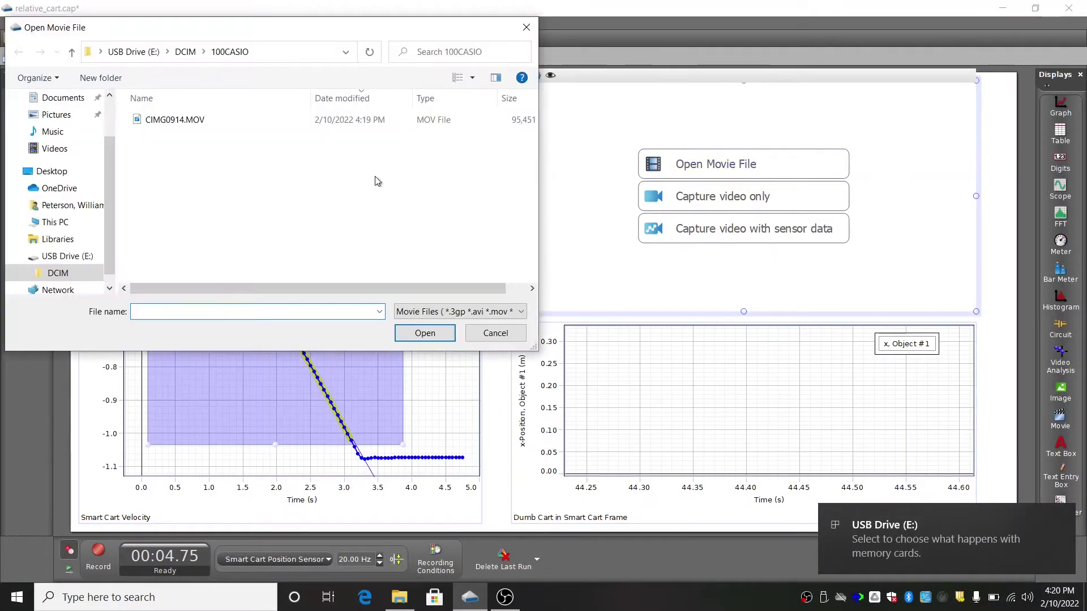
pyautogui.click(183, 122)
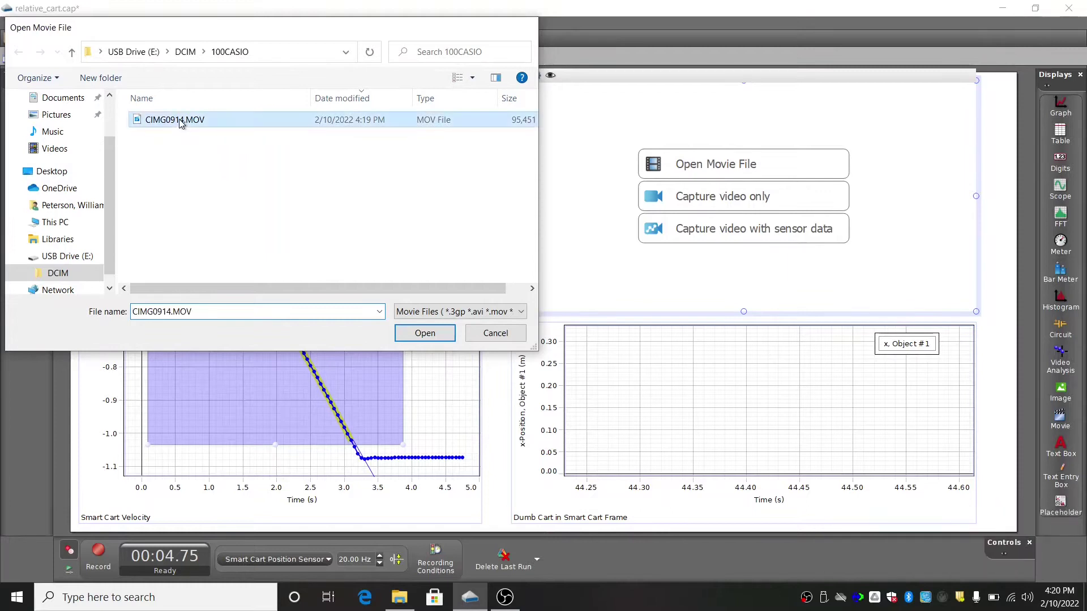
pyautogui.doubleClick(181, 124)
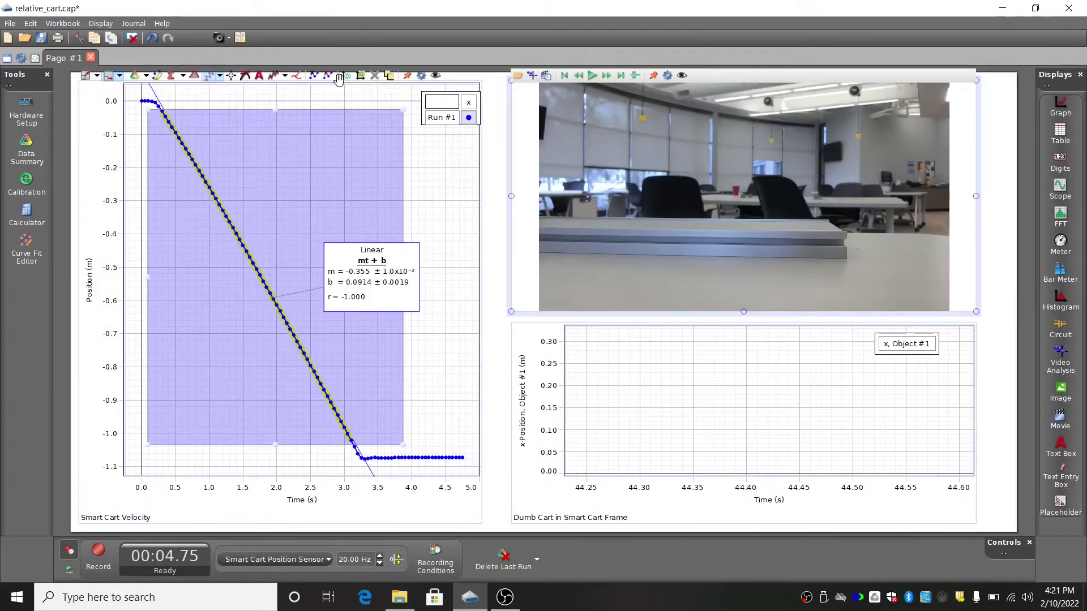
# - Start video analysis of the movie into a newly created run
pyautogui.click(532, 76)
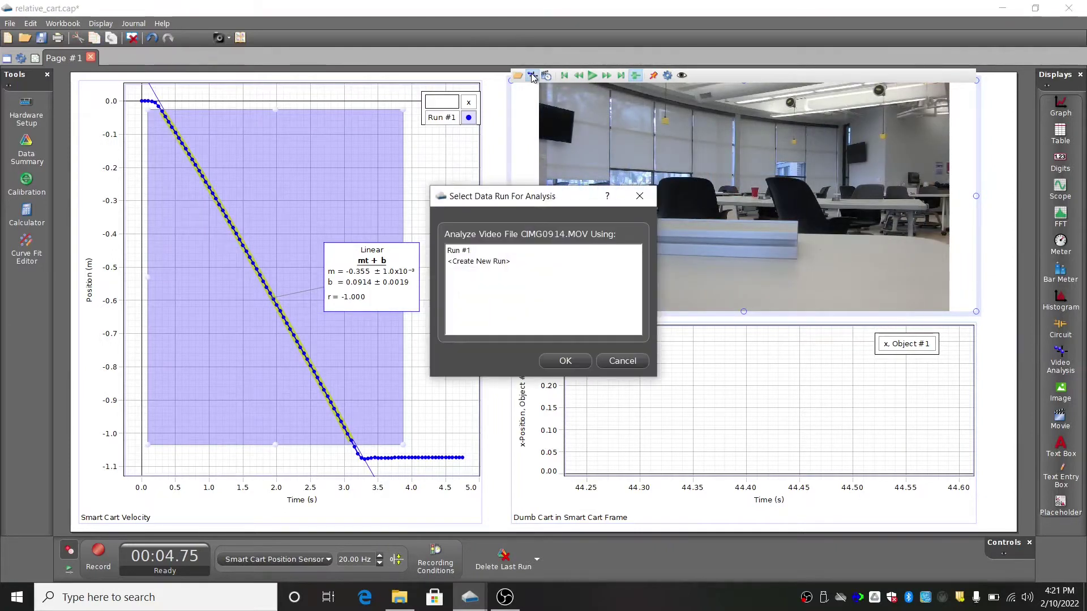
pyautogui.click(478, 262)
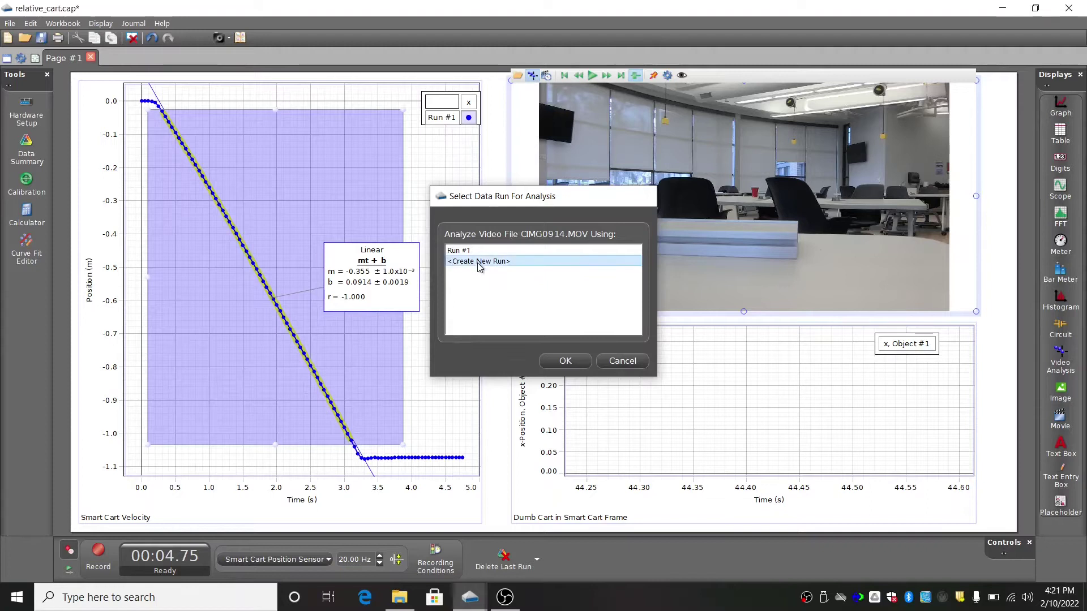
pyautogui.doubleClick(478, 262)
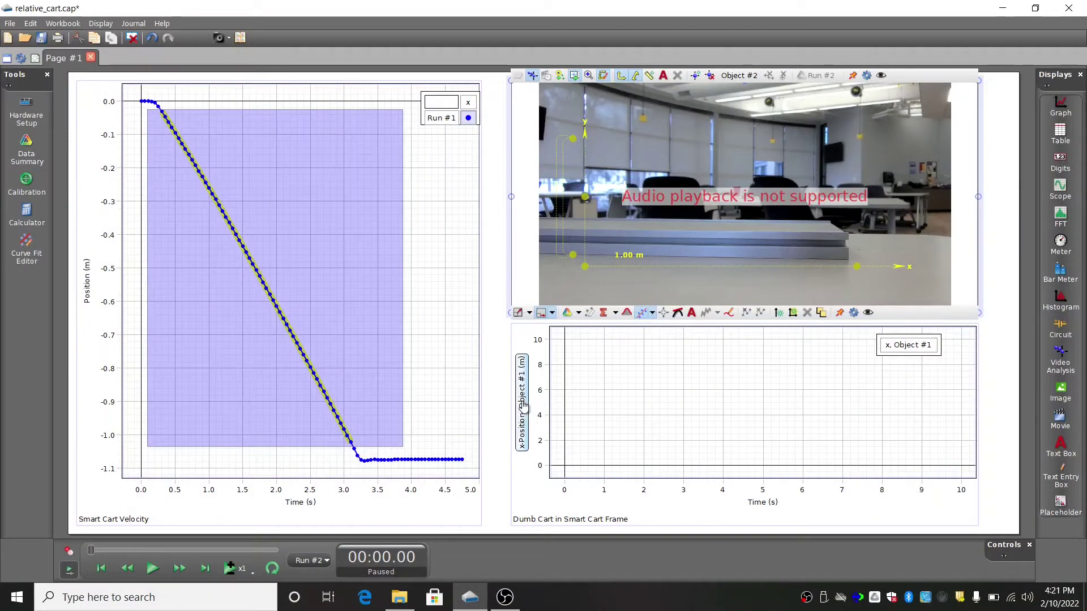
# - Set the lower graph's y-axis to x-position of Object #2
pyautogui.click(523, 405)
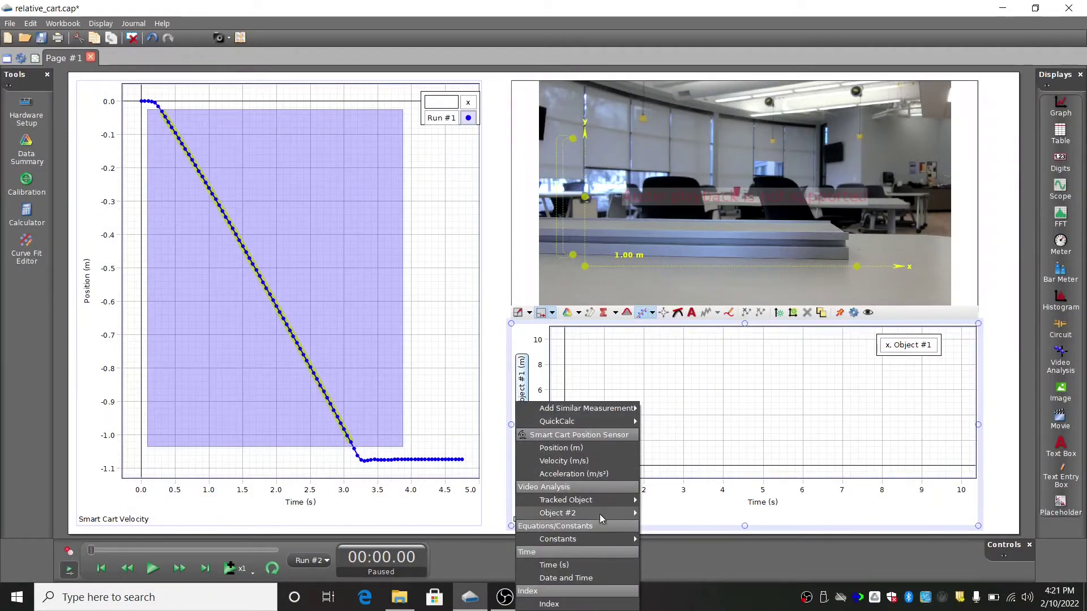
pyautogui.moveTo(578, 513)
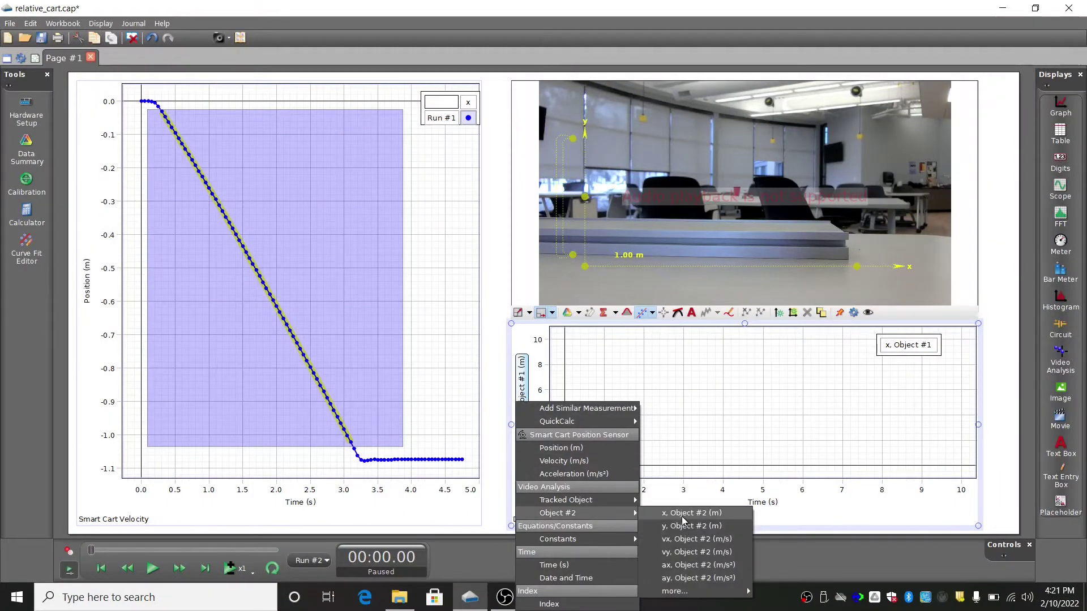
pyautogui.click(682, 515)
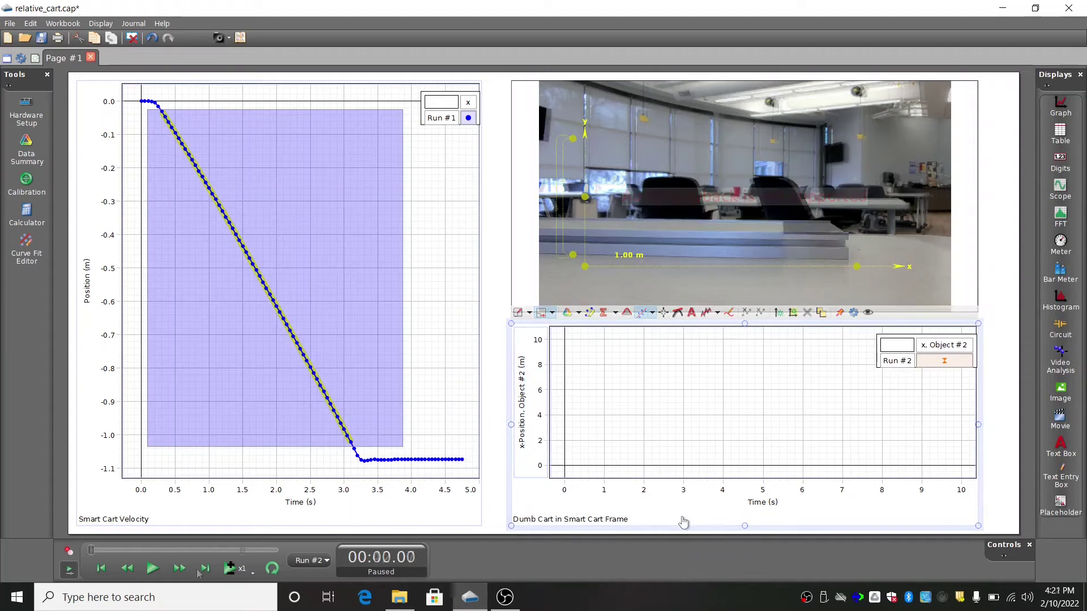
# - Play and pause the movie, stepping back to the frame at 00:44.27 before the cart enters
pyautogui.click(152, 568)
pyautogui.click(153, 569)
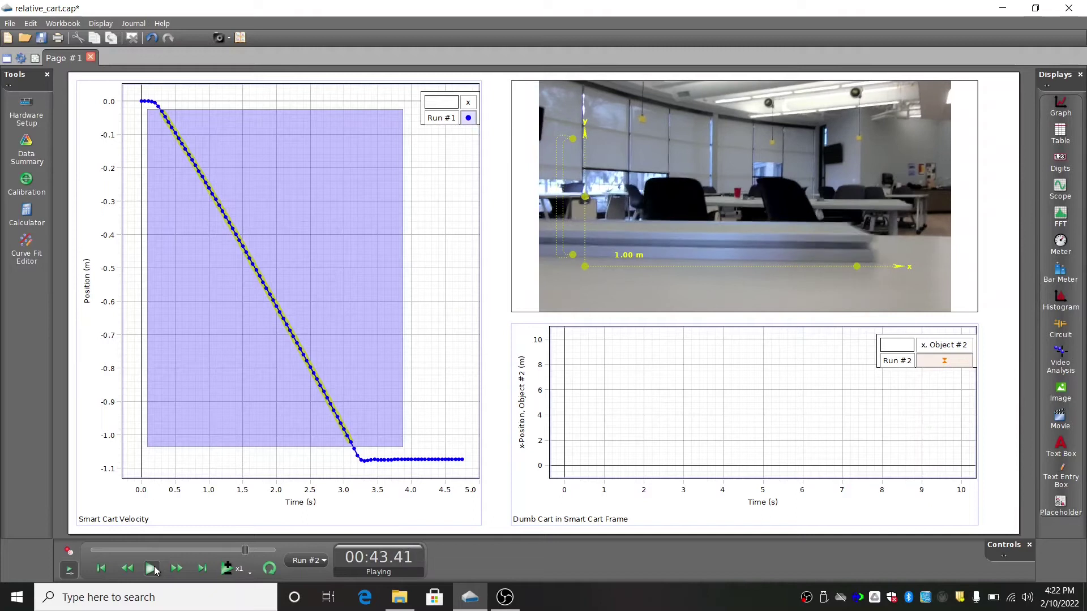
pyautogui.click(153, 568)
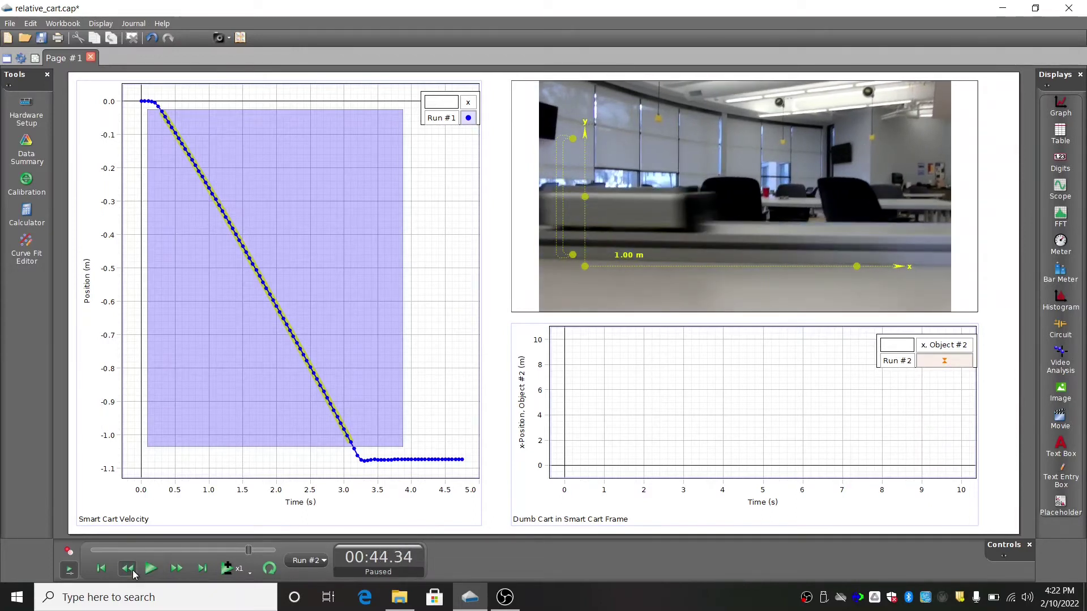
pyautogui.click(134, 574)
pyautogui.click(133, 574)
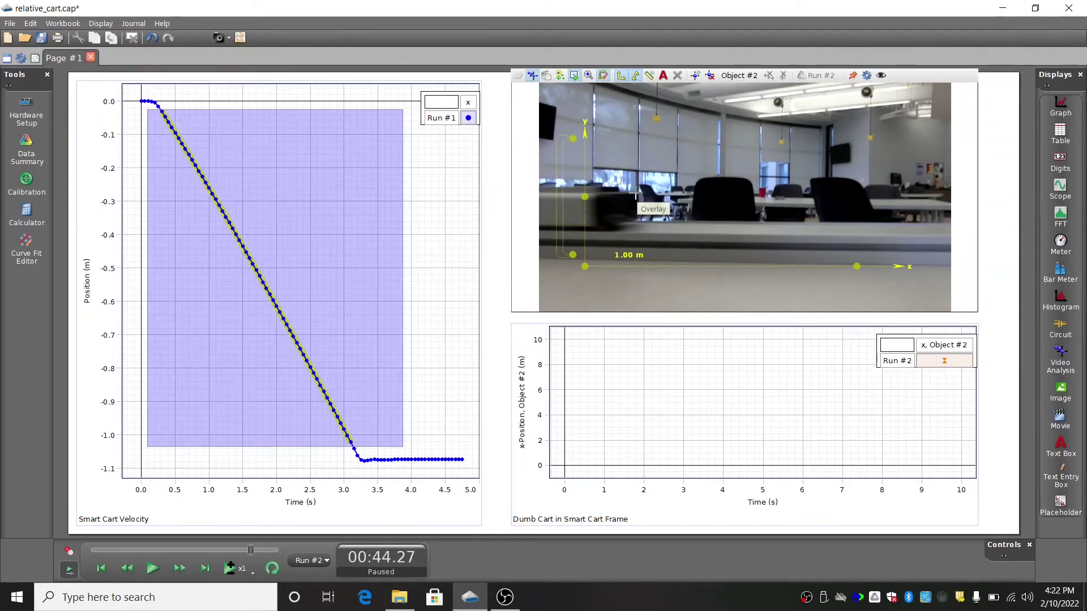
# - Mark the front of the cart in each successive frame to track Object #2 through 00:44.57
pyautogui.click(635, 195)
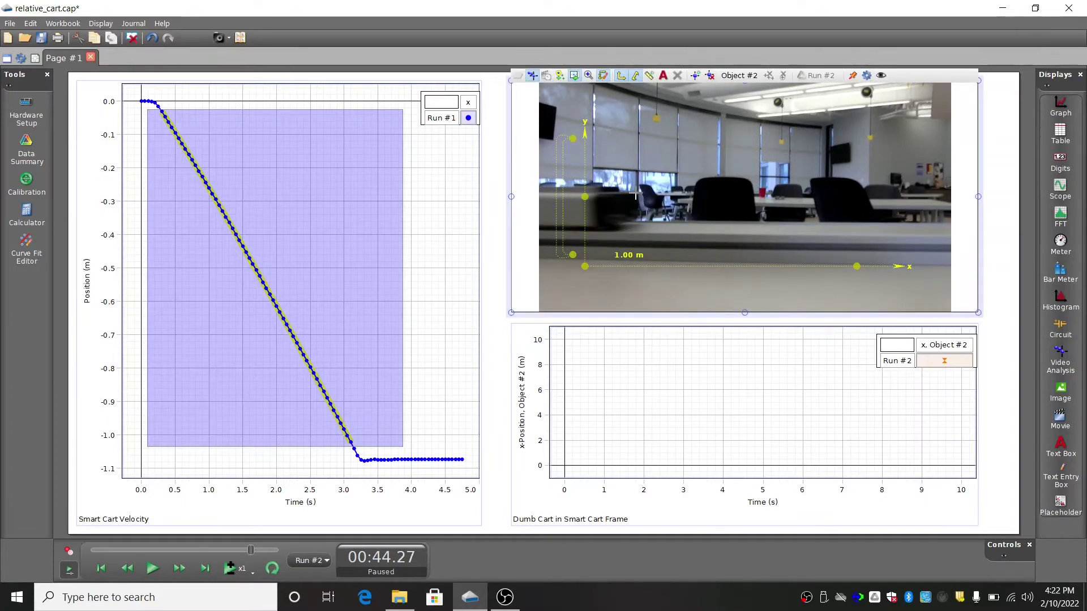
pyautogui.click(635, 195)
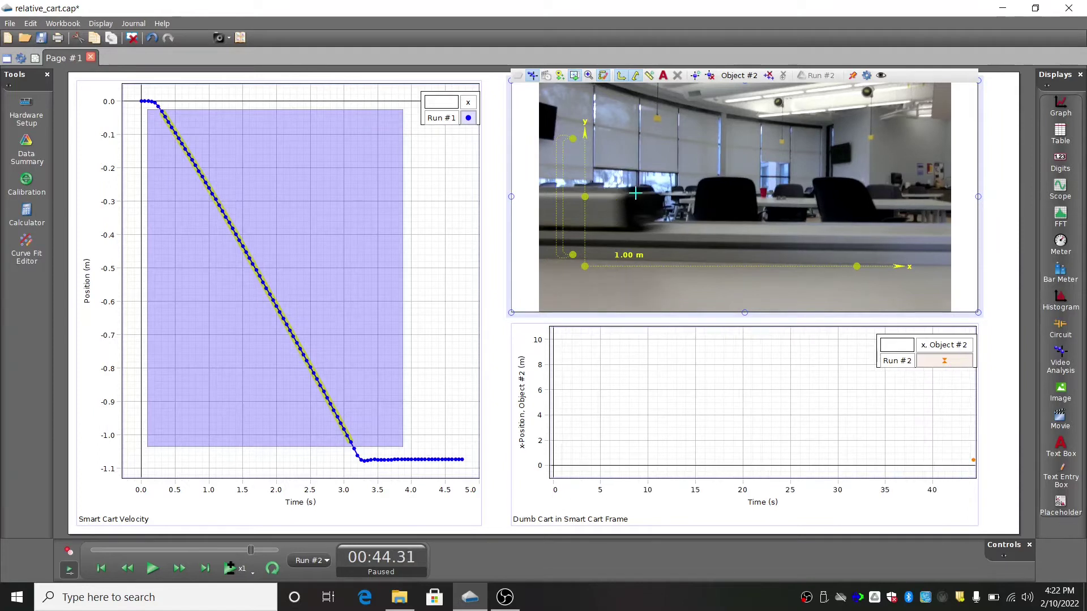
pyautogui.click(663, 195)
pyautogui.click(684, 195)
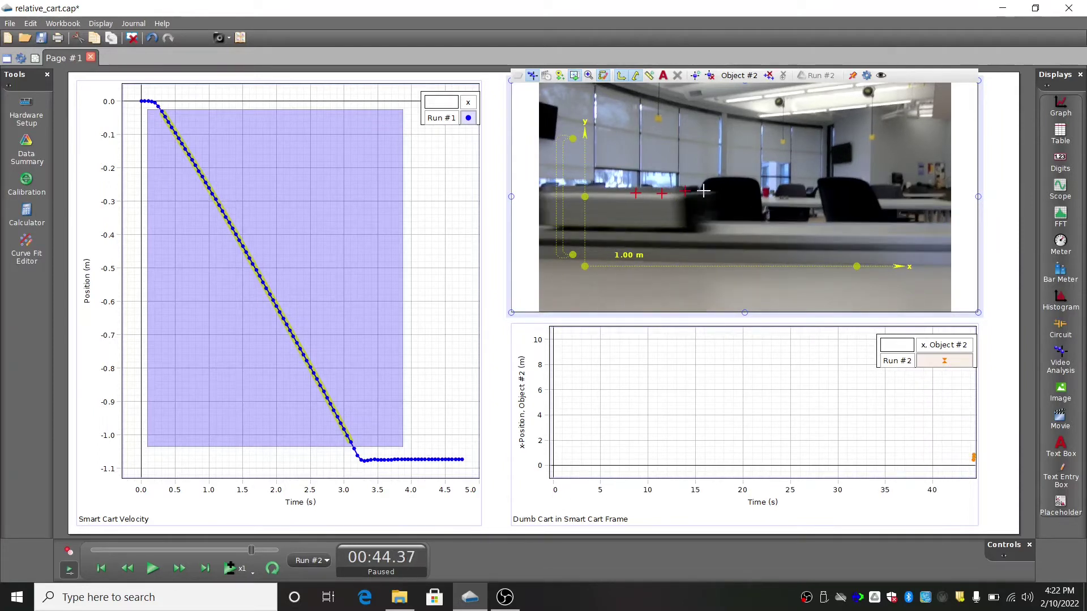
pyautogui.click(712, 192)
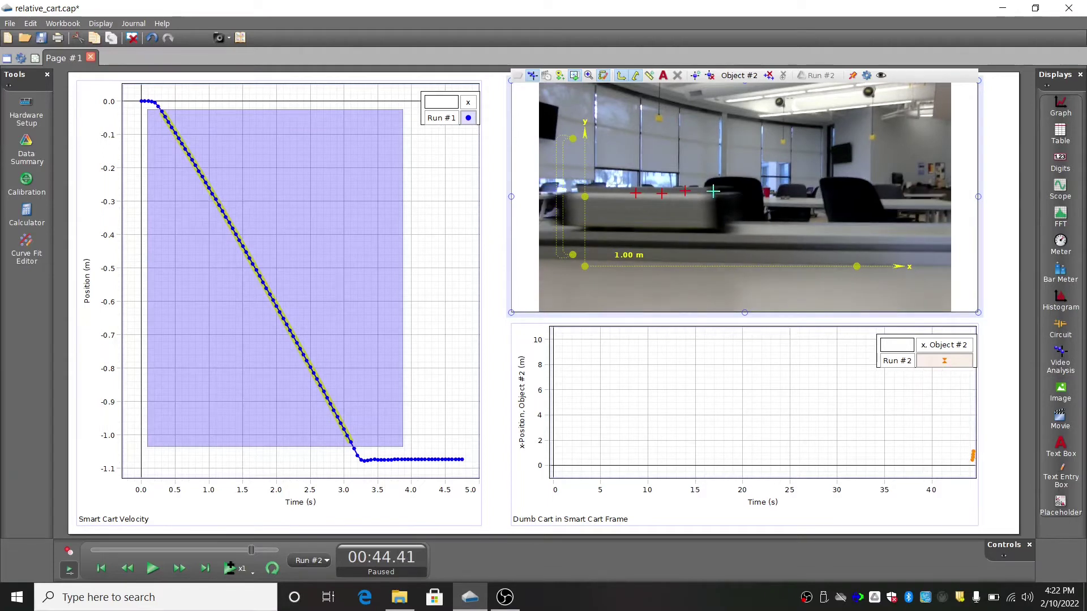
pyautogui.click(739, 190)
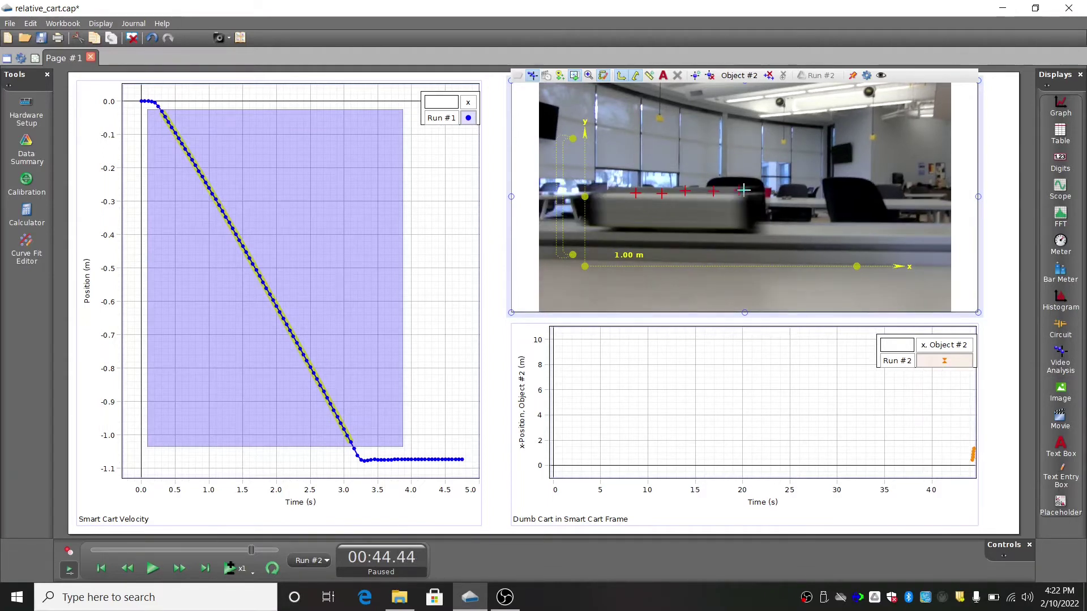
pyautogui.click(788, 191)
pyautogui.click(842, 189)
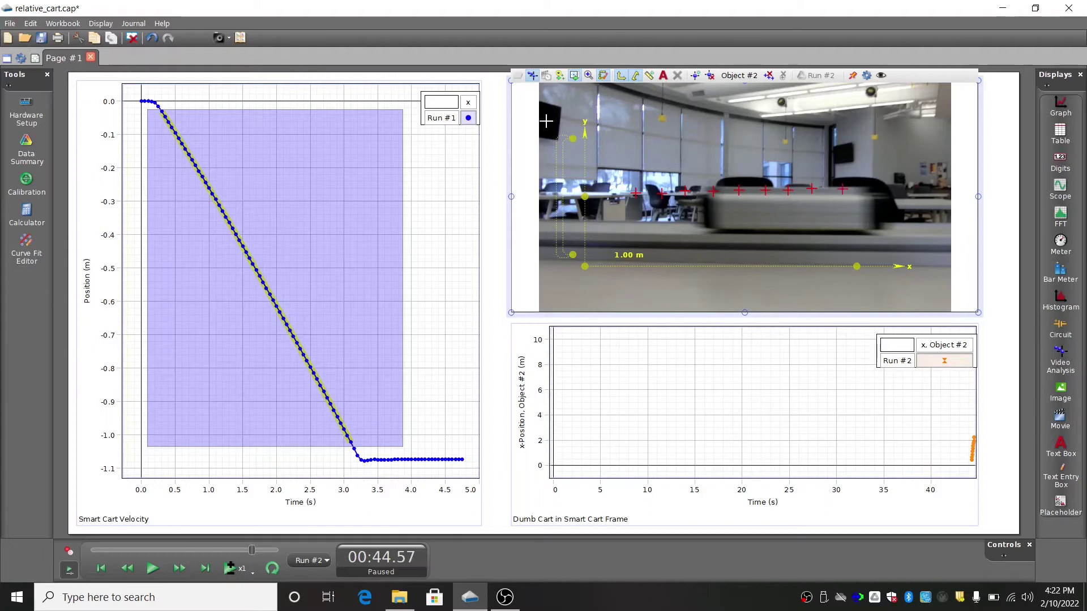
# - Place the calibration stick's two ends on the ends of the cart
pyautogui.moveTo(571, 138); pyautogui.dragTo(874, 178)
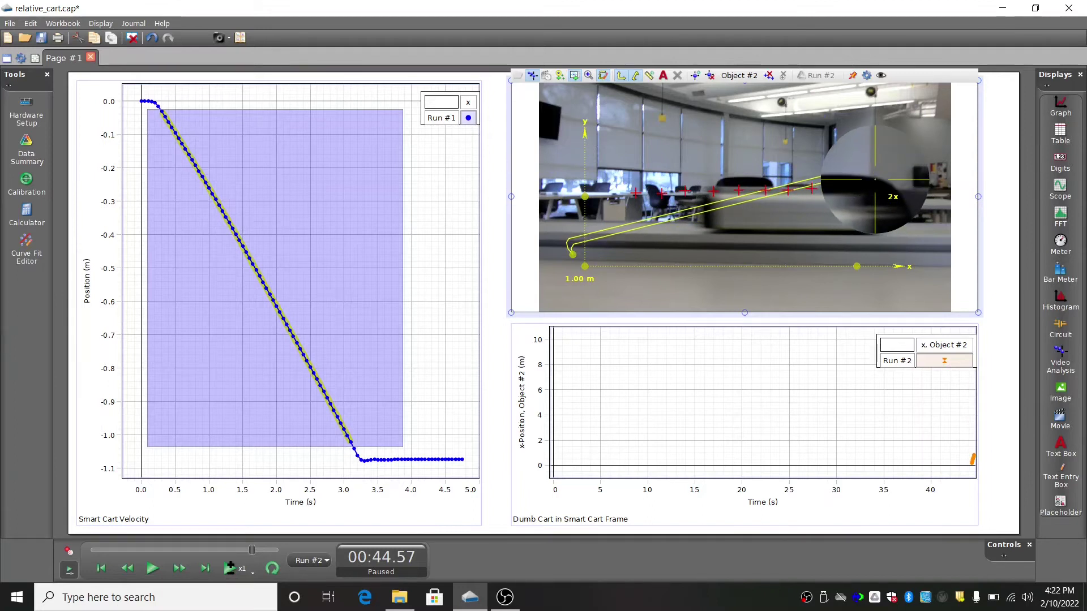
pyautogui.moveTo(875, 181); pyautogui.dragTo(885, 180)
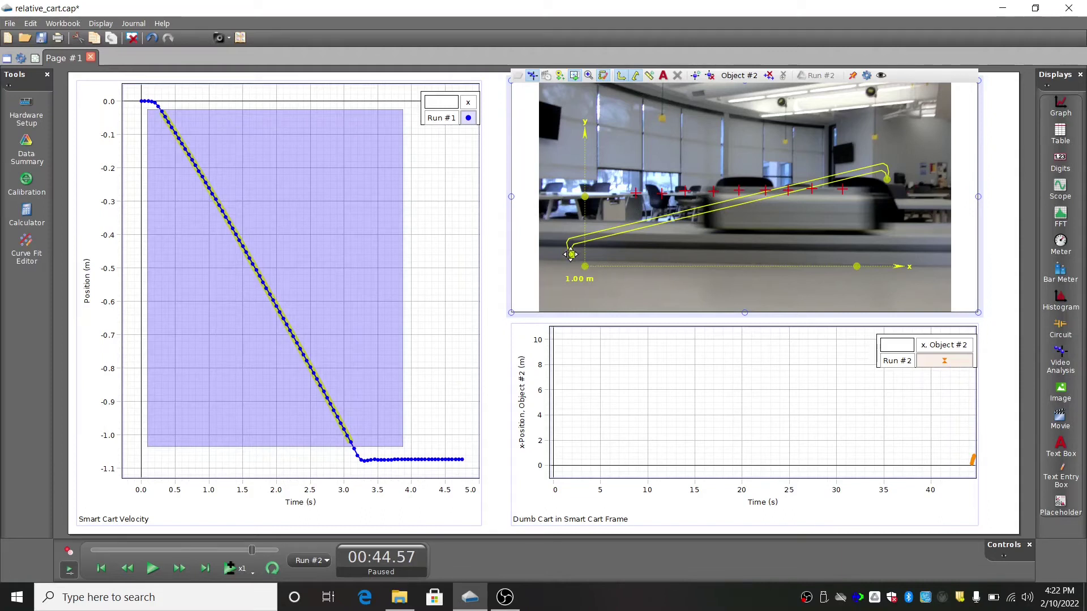
pyautogui.moveTo(571, 253); pyautogui.dragTo(703, 198)
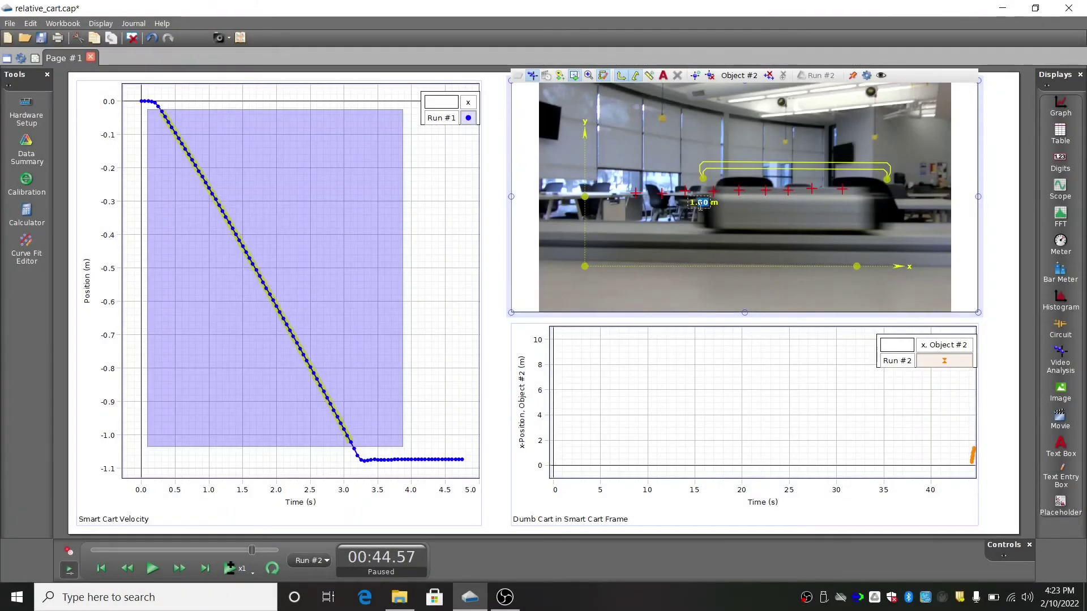
# - Set the calibration stick length to 0.17 m
pyautogui.press('BackSpace')
pyautogui.press('Return')
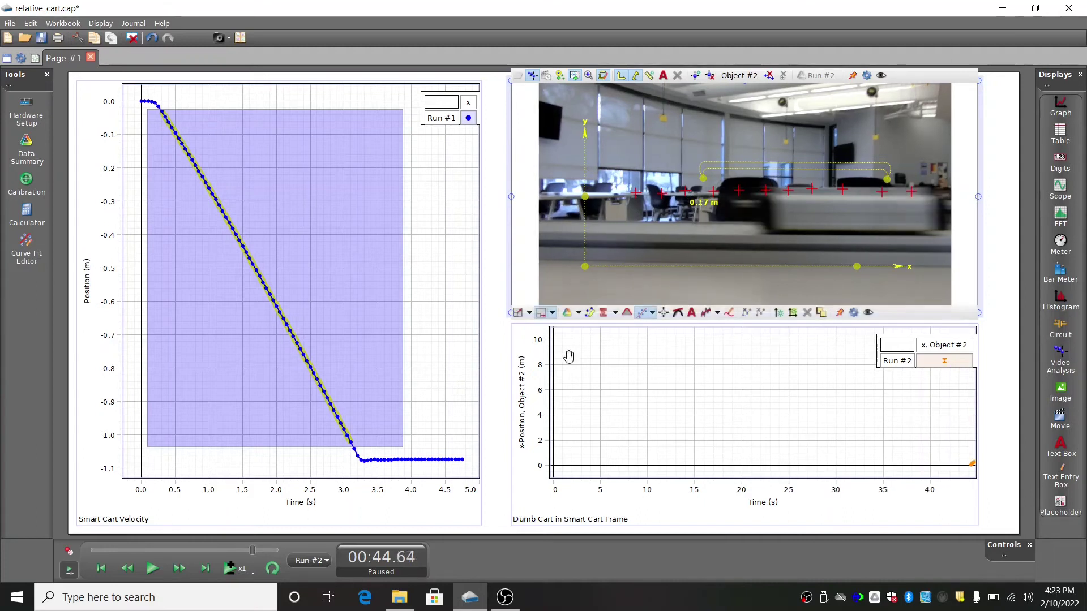
# - Scale the position graph to fit its data and bring up the curve fit choices
pyautogui.click(520, 313)
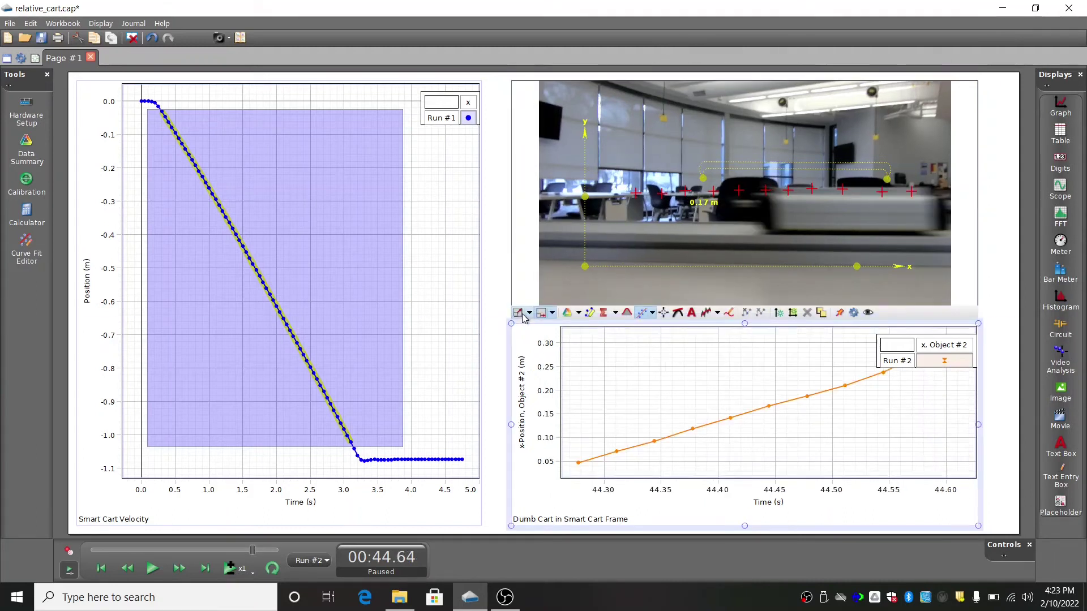
pyautogui.click(653, 313)
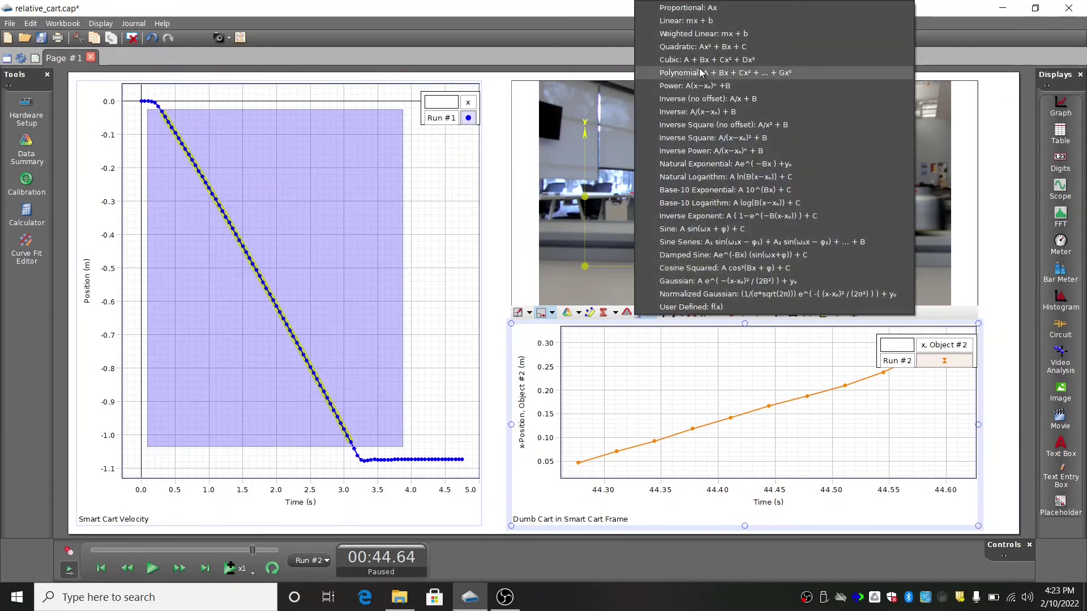